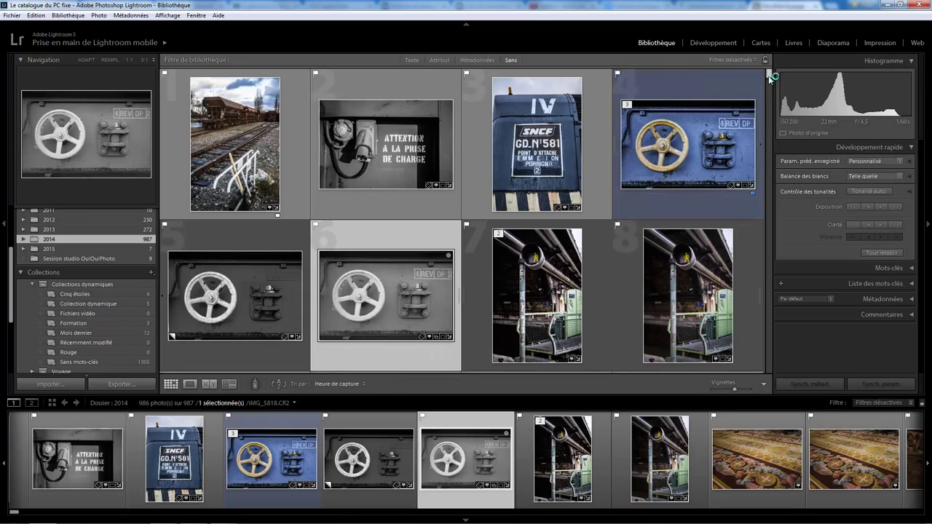
Step: Inspect the wheel photo in Develop and crop view, then return to the Library grid
left_click_drag(770, 77, 764, 168)
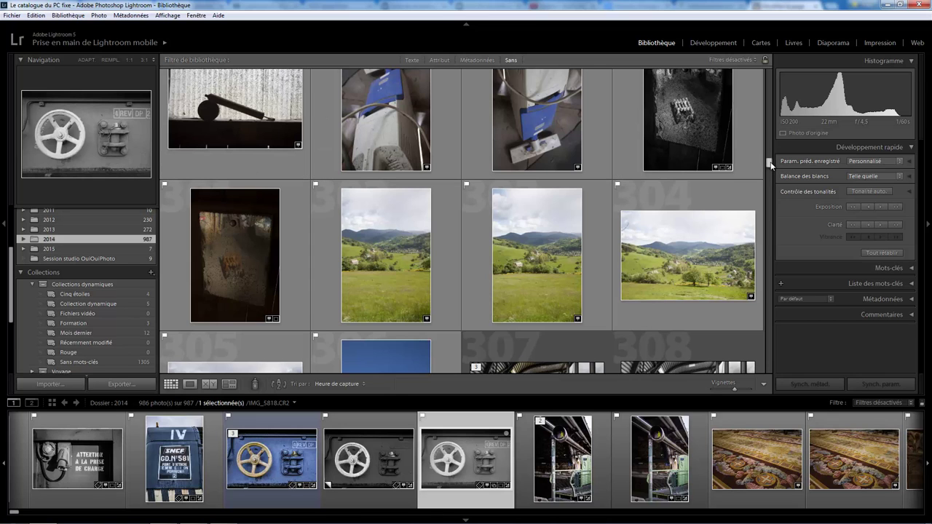
left_click_drag(771, 165, 770, 73)
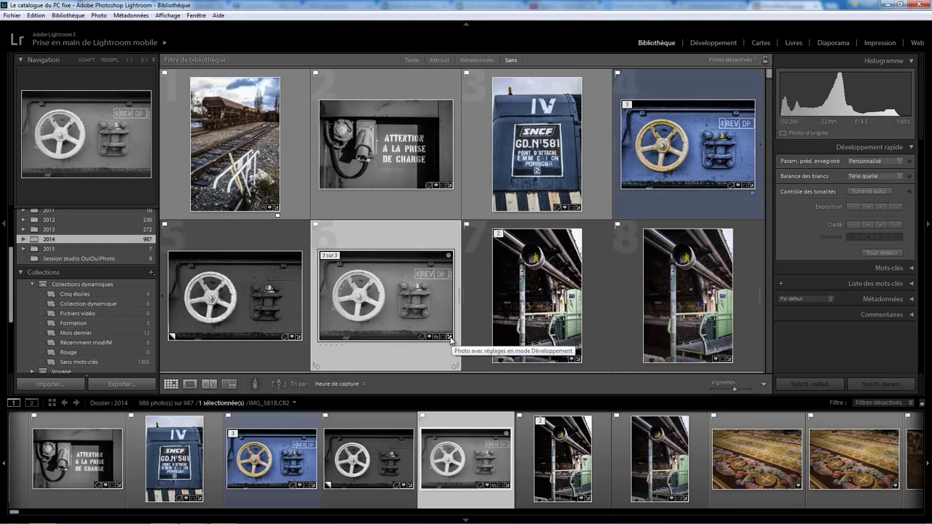
left_click(450, 337)
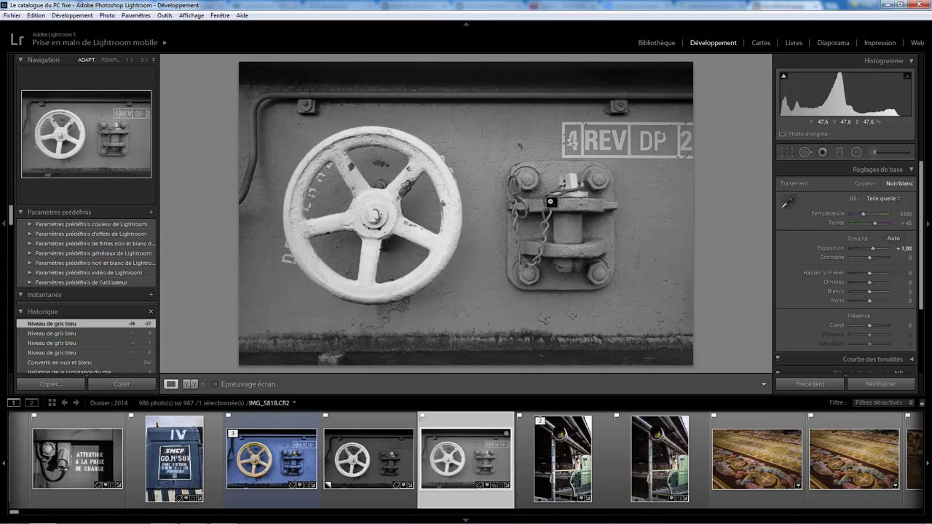
left_click(656, 43)
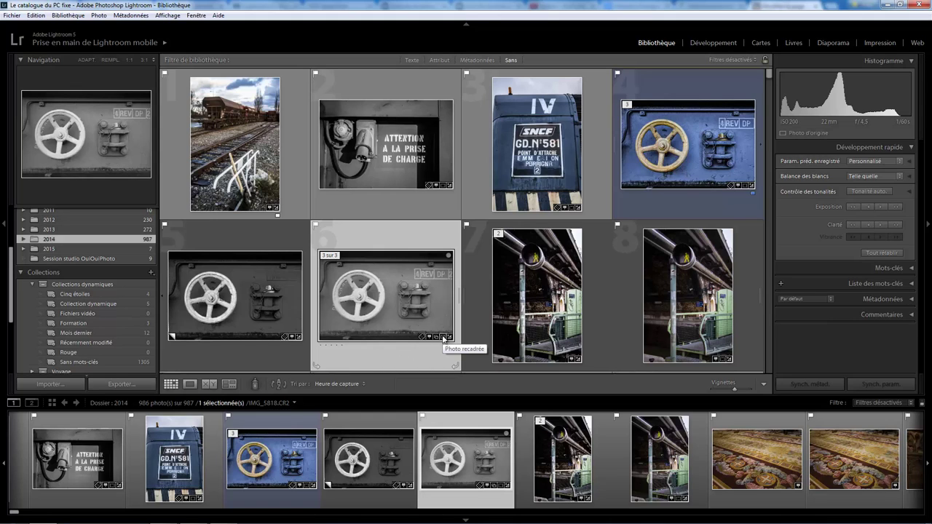
left_click(443, 338)
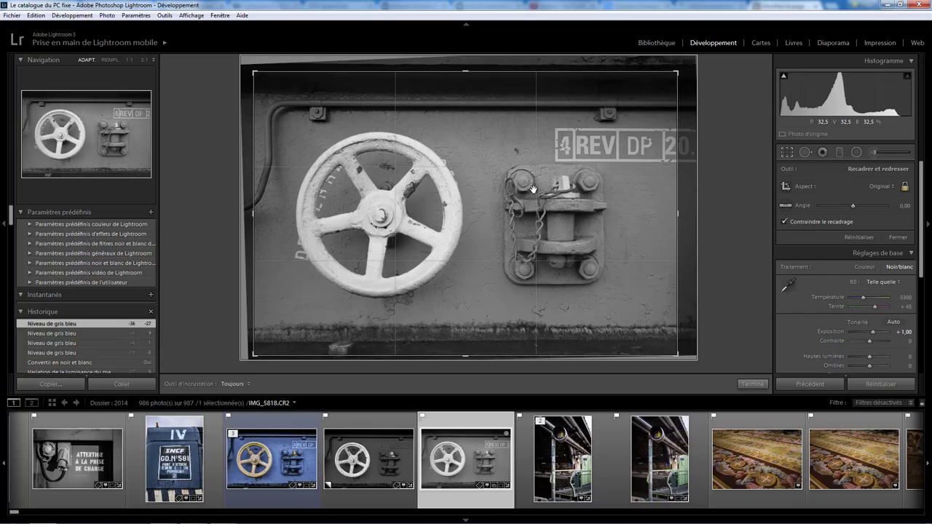
left_click(752, 384)
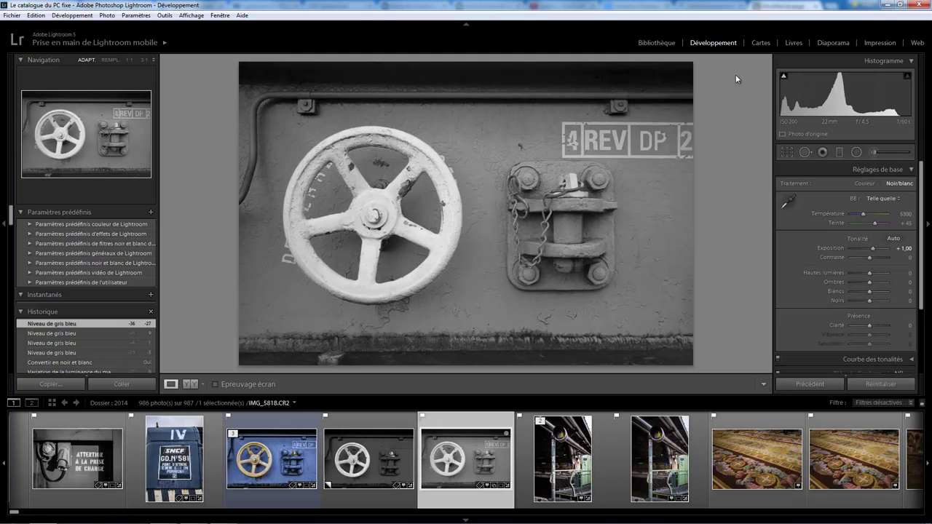
left_click(653, 42)
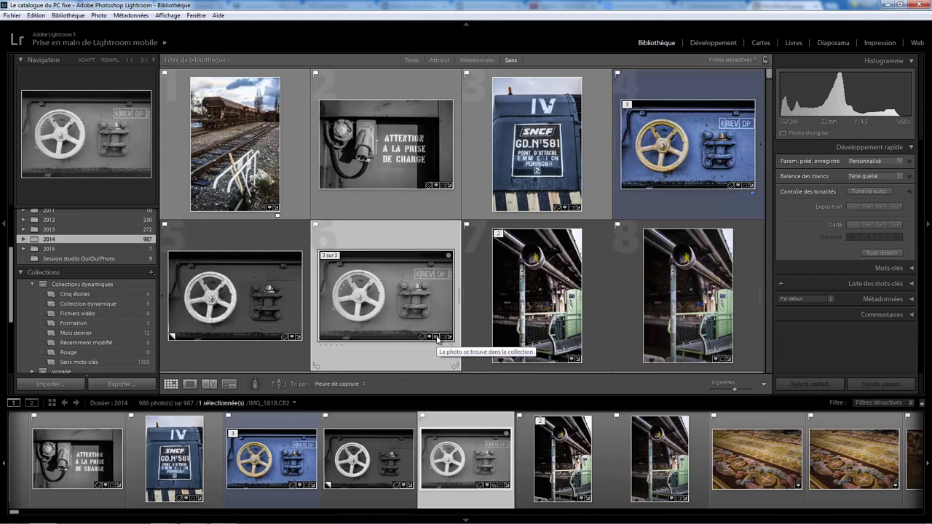
left_click(438, 338)
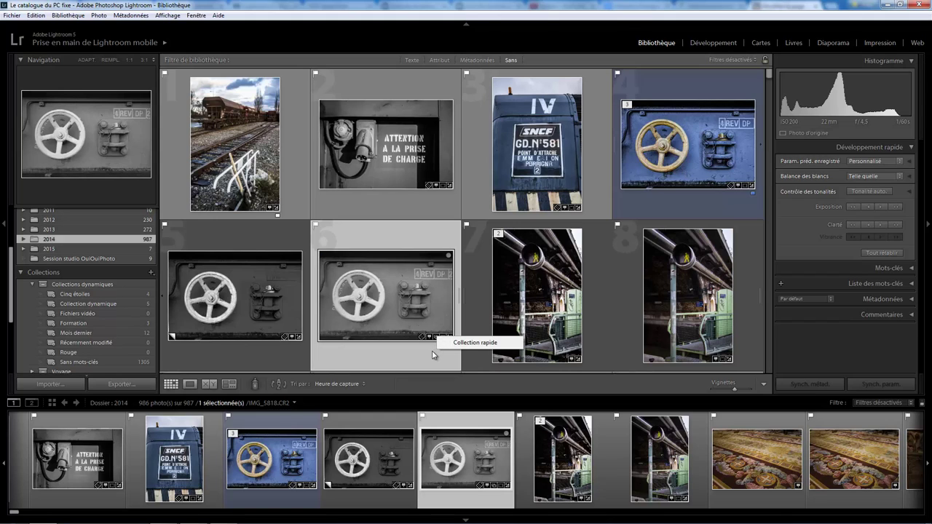
Step: Select railway photos 2 through 6 and save them as a new collection named Test1
left_click(420, 204)
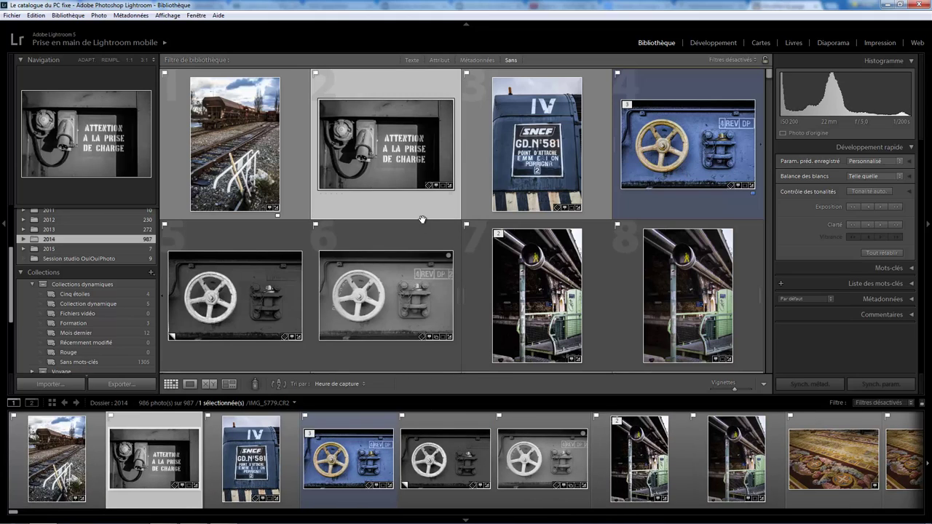
left_click(417, 226, "shift")
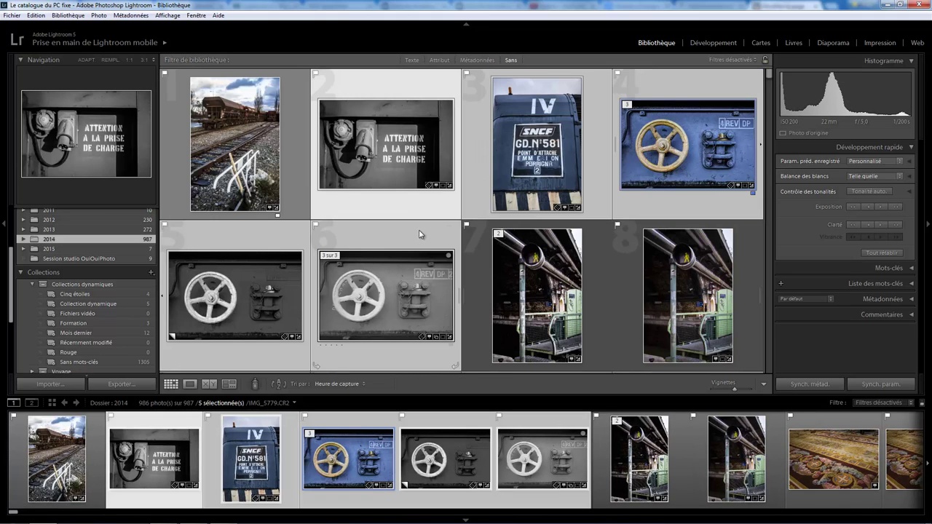
left_click(151, 272)
left_click(171, 285)
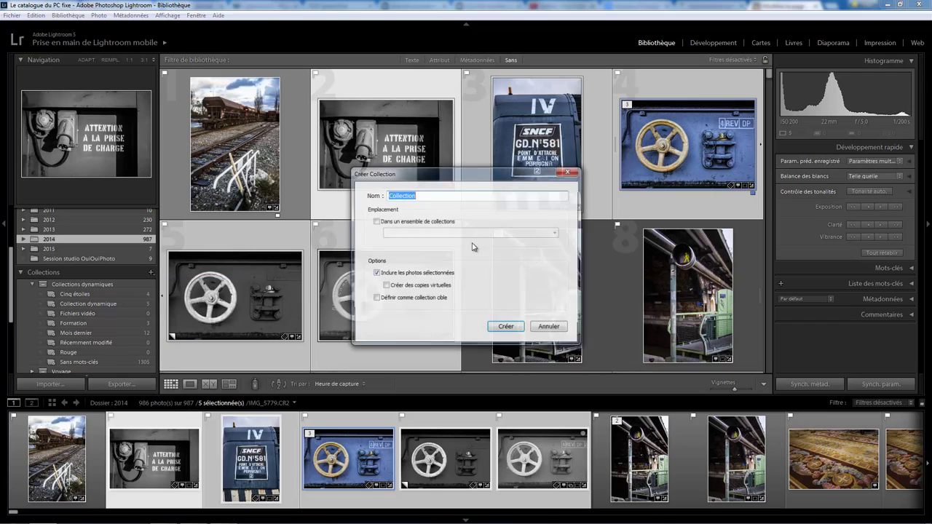
type("Test1")
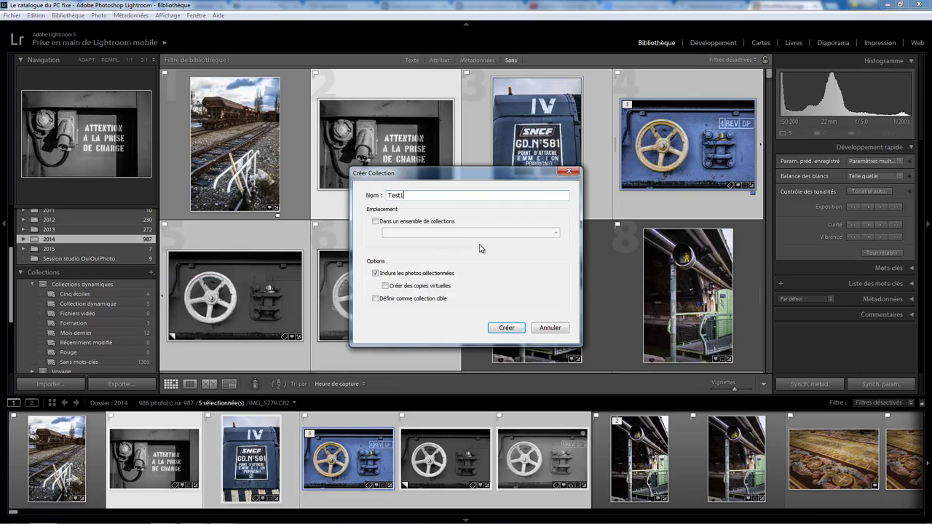
left_click(507, 329)
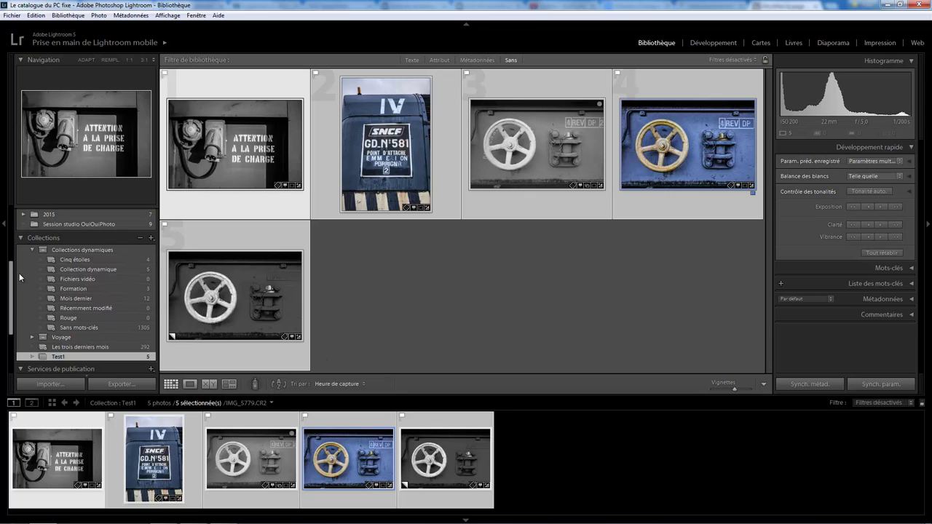
left_click_drag(11, 280, 11, 263)
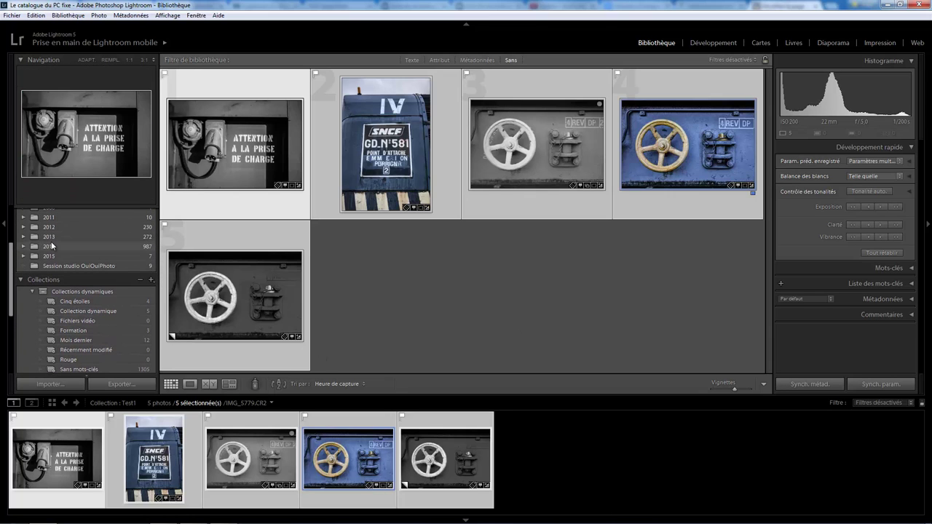
Step: Save photos 6, 7 and 8 as collection Test2, then show the 2014 folder again
left_click(80, 247)
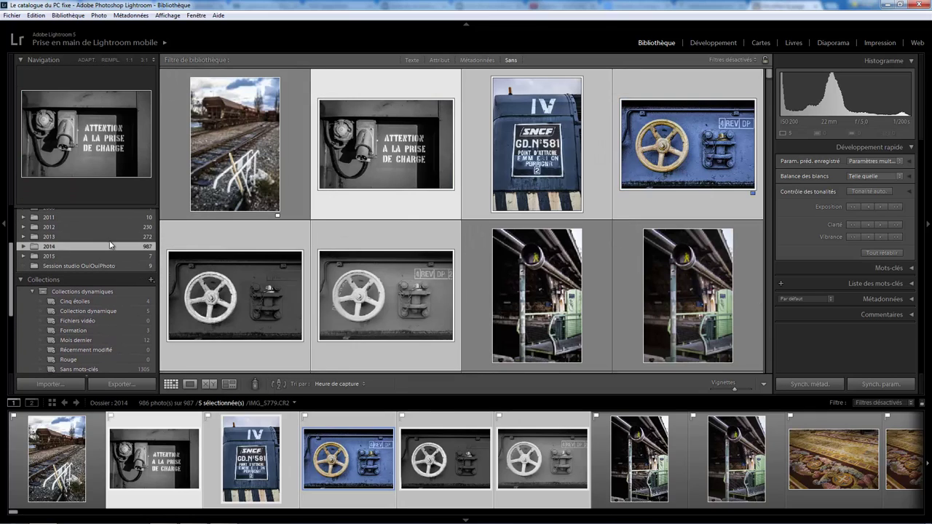
left_click(400, 232)
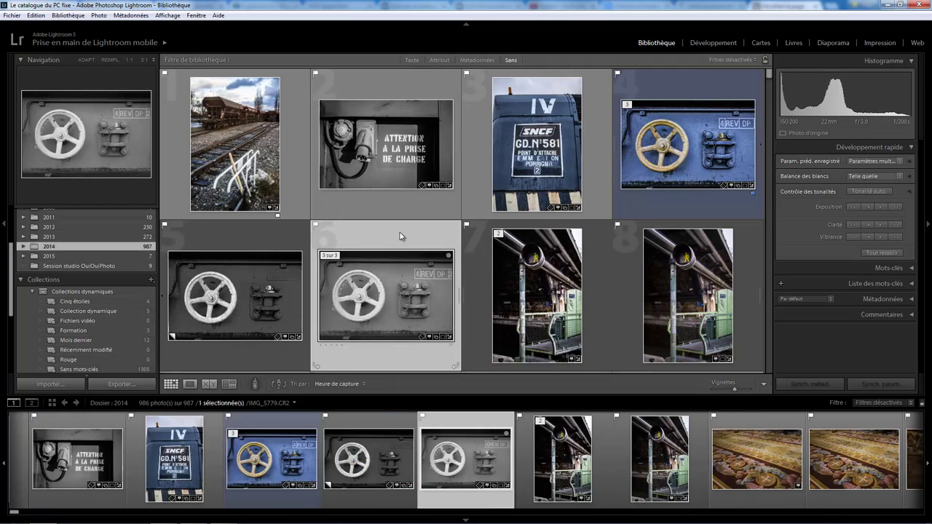
left_click(634, 314, "shift")
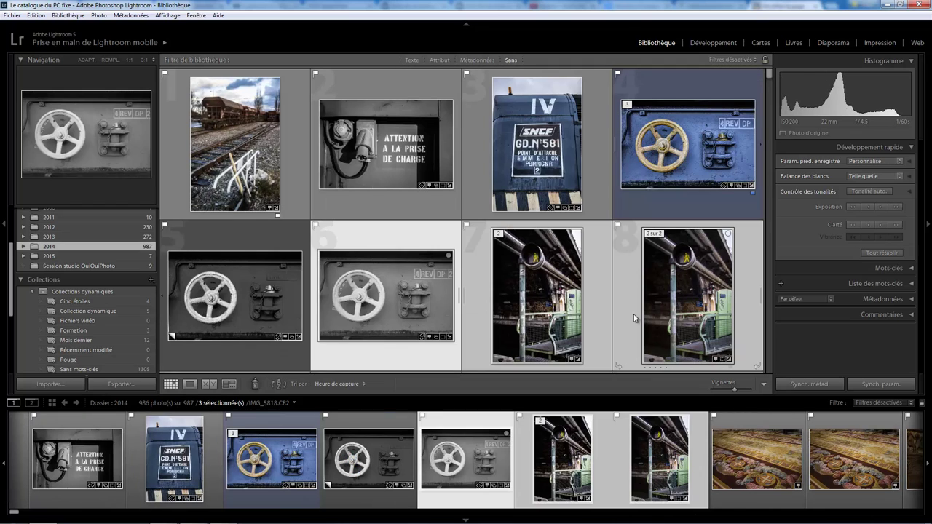
left_click(151, 279)
left_click(177, 292)
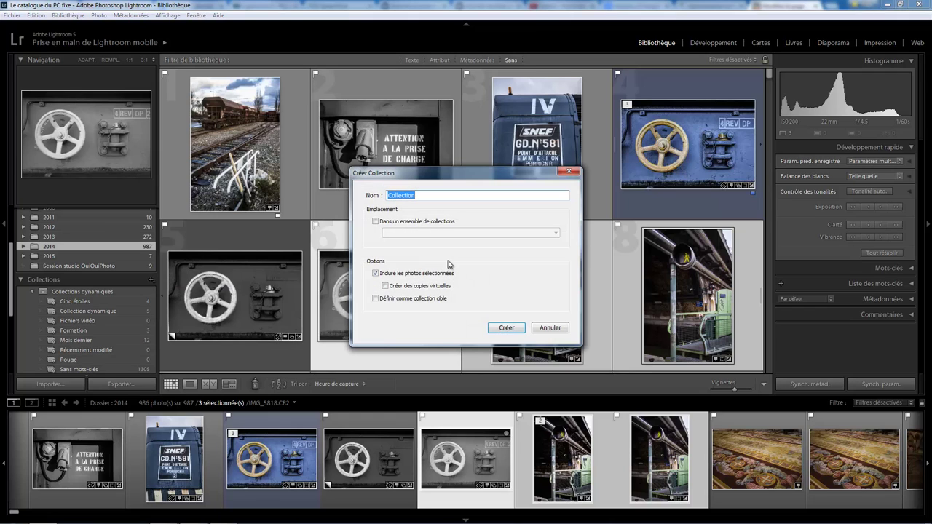
type("Test2")
left_click(507, 328)
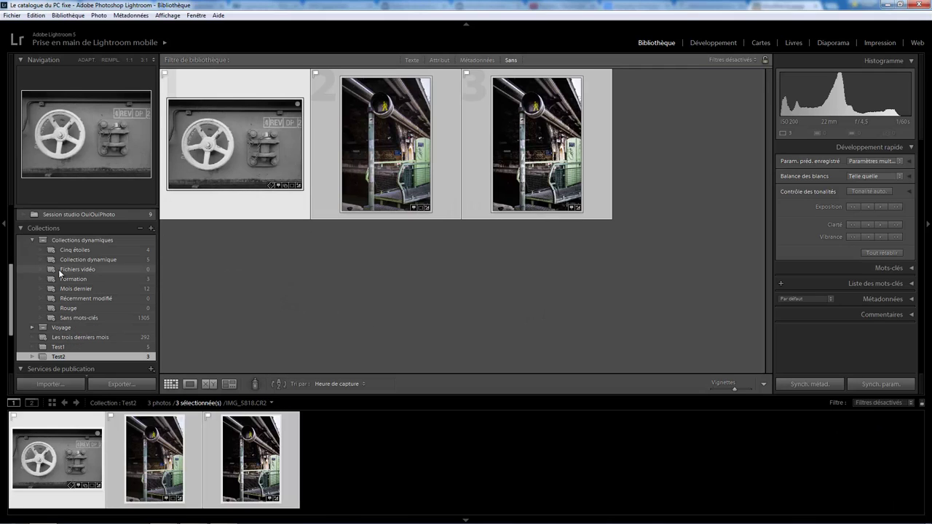
scroll(58, 269, "up", 5)
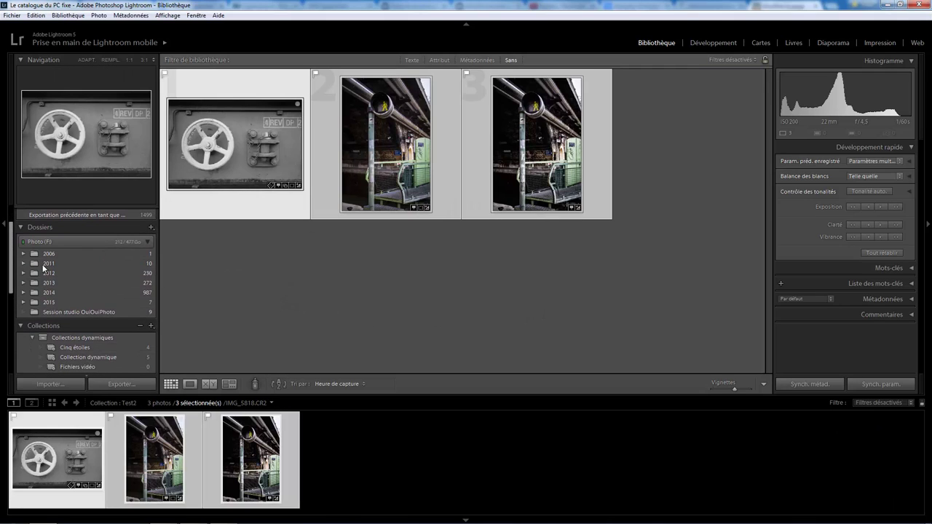
left_click(49, 292)
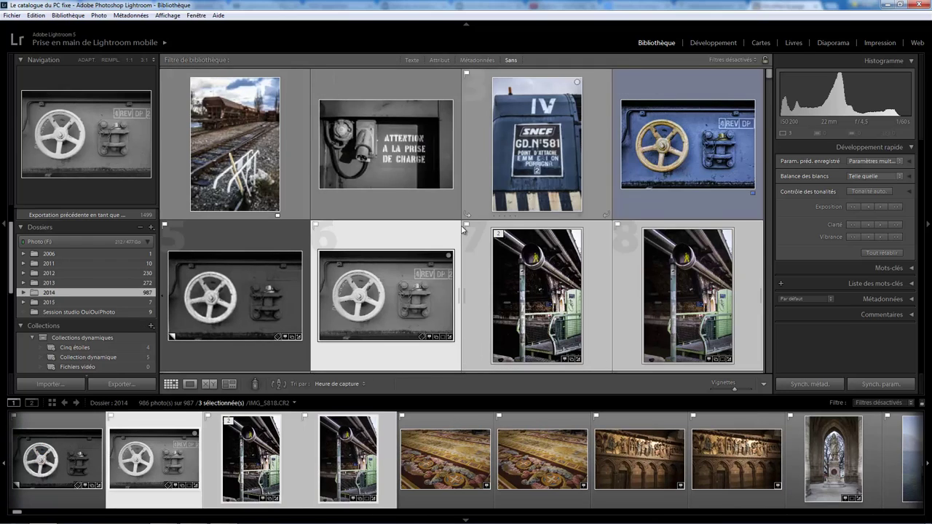
left_click(411, 241)
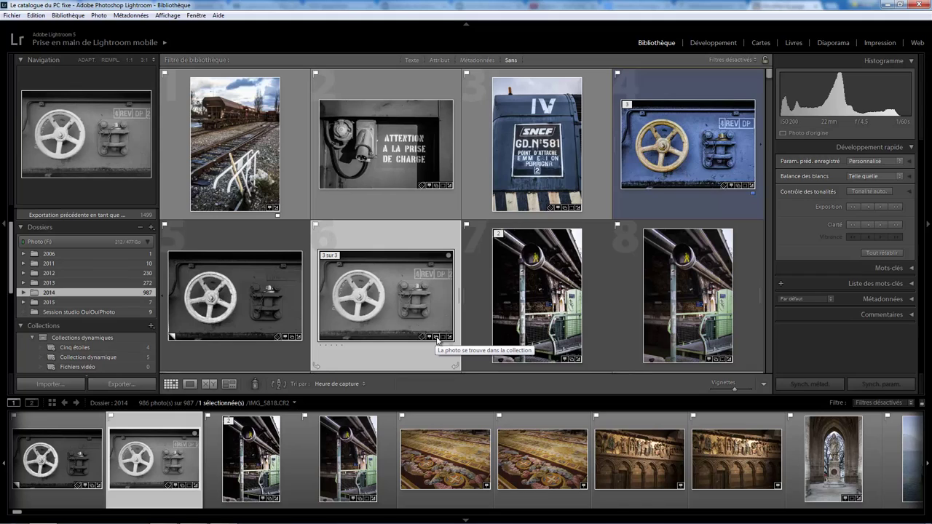
left_click(436, 338)
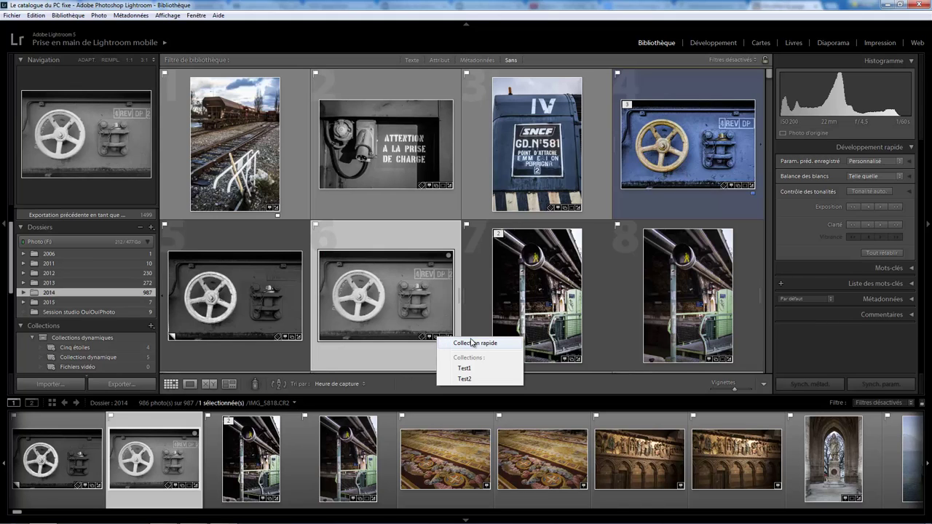
left_click(464, 379)
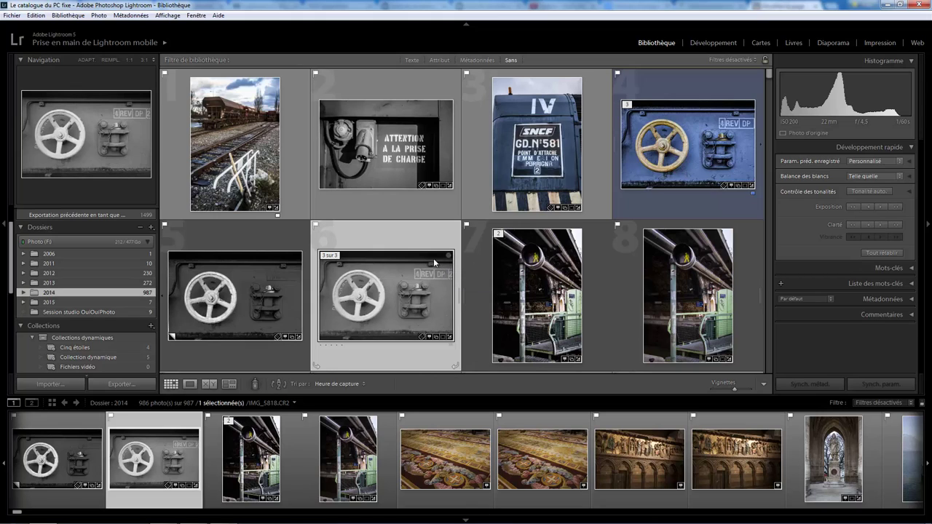
left_click(434, 340)
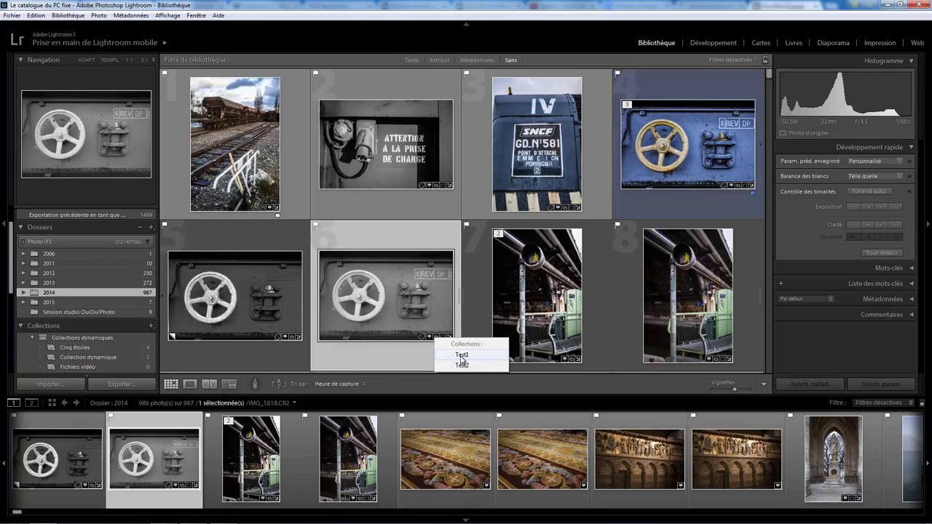
left_click(462, 356)
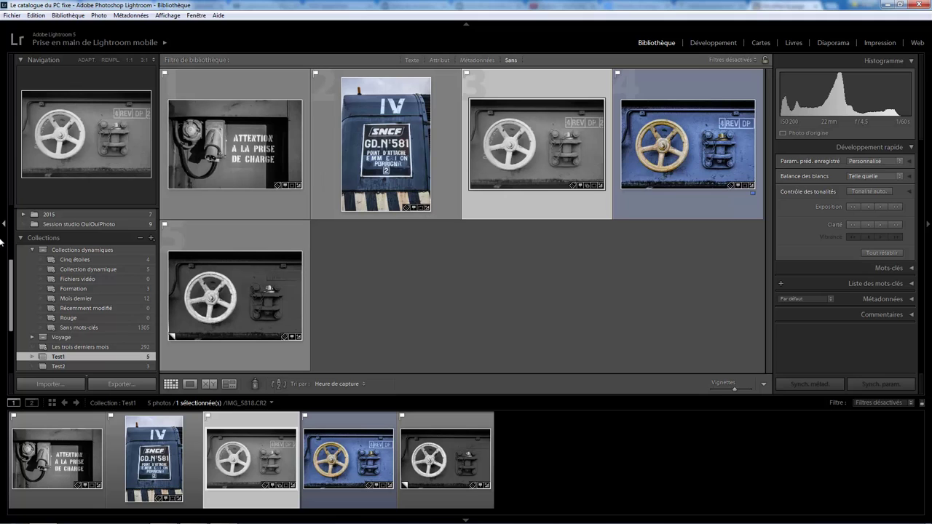
scroll(29, 262, "up", 2)
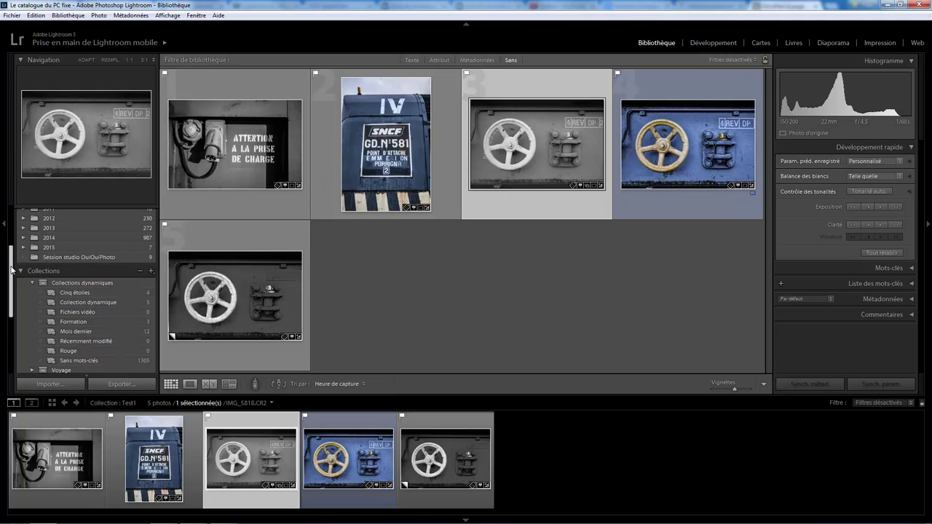
left_click(48, 239)
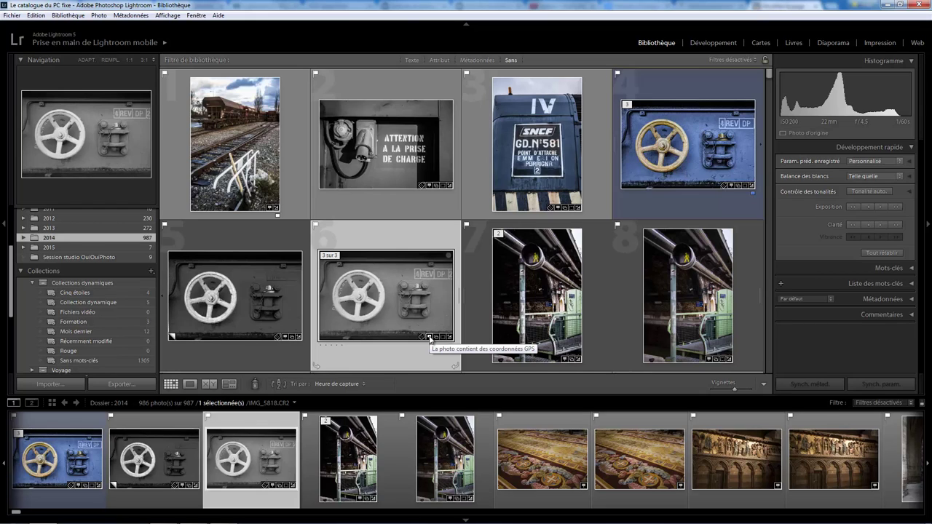
left_click(429, 337)
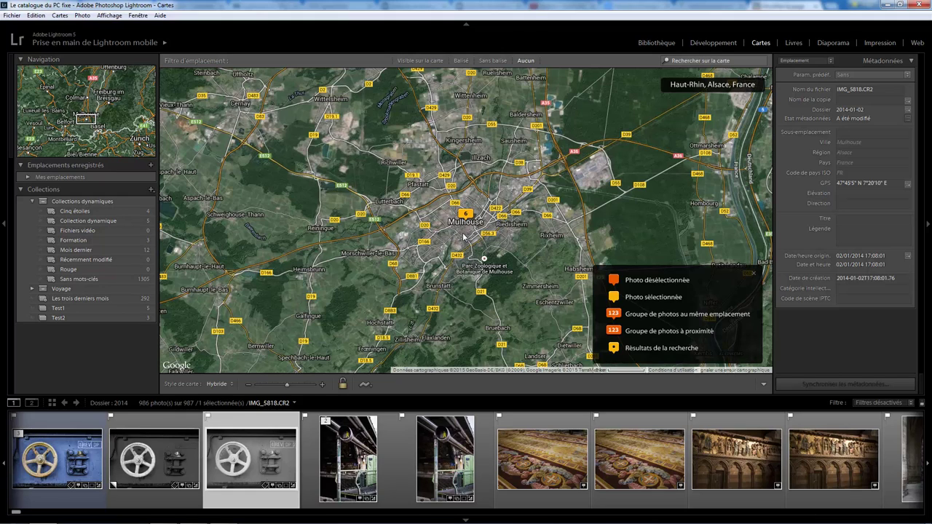
left_click(466, 214)
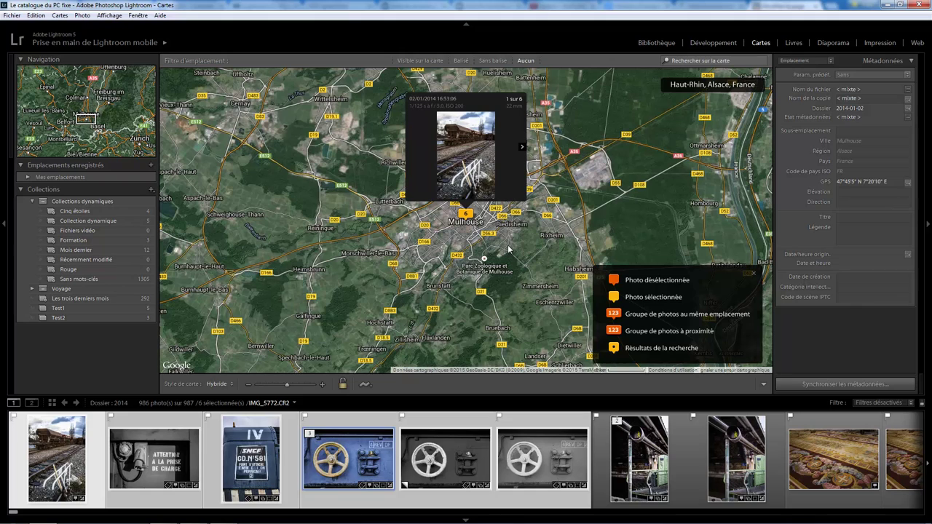
left_click(663, 43)
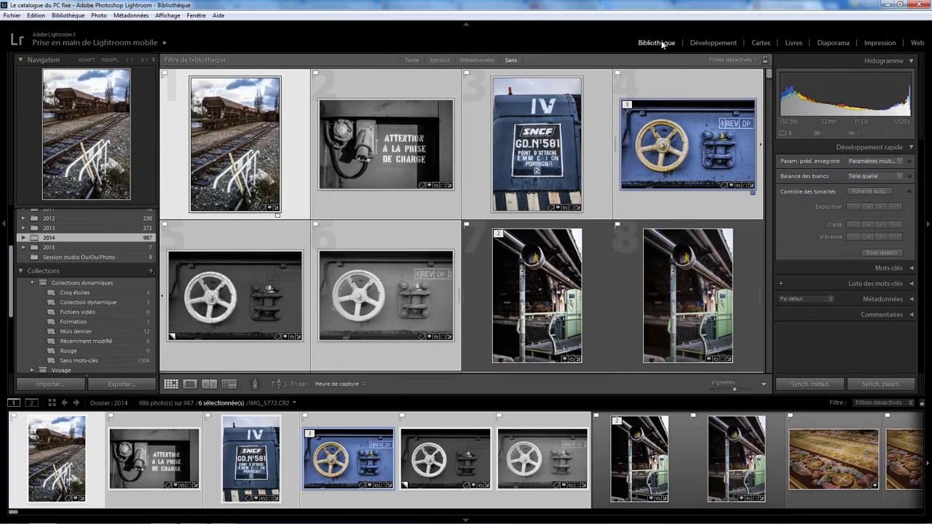
Step: Select only the grey wheel photo and display its keywords, revealing the SNCF tag
left_click(422, 339)
key("ctrl+k")
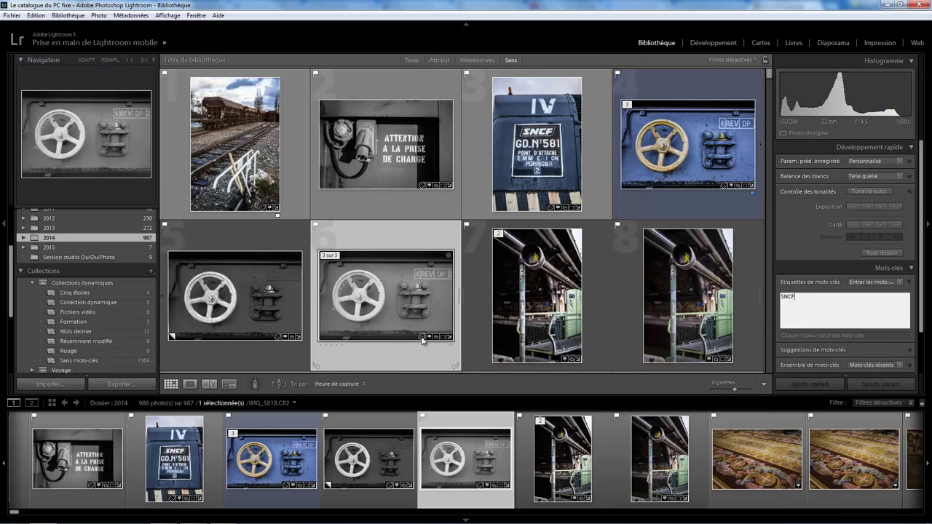